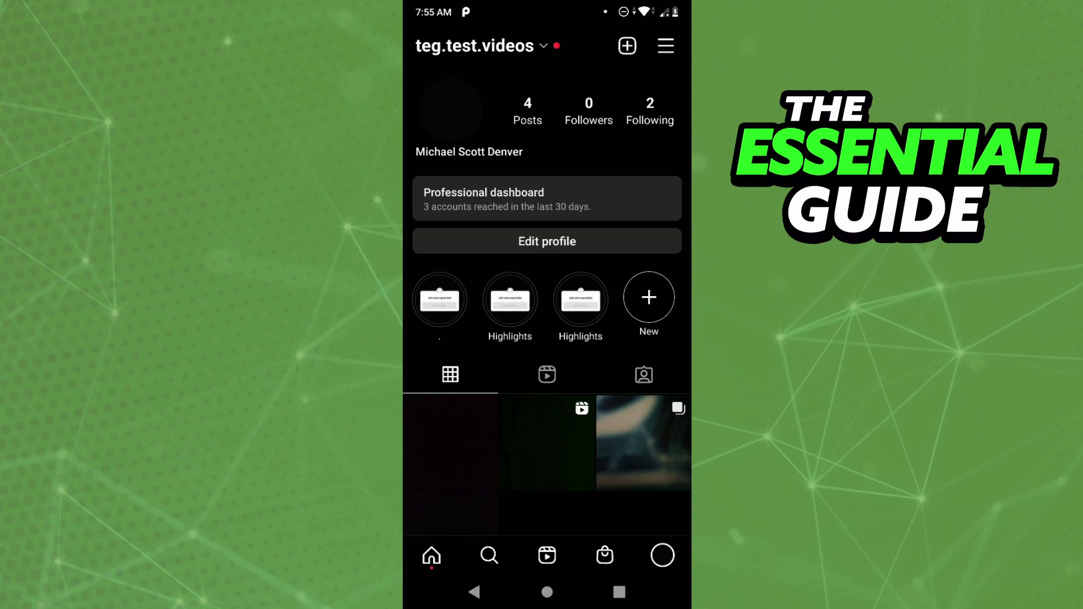
Return from the profile page to the home feed showing stories and the #fifa post
click(432, 555)
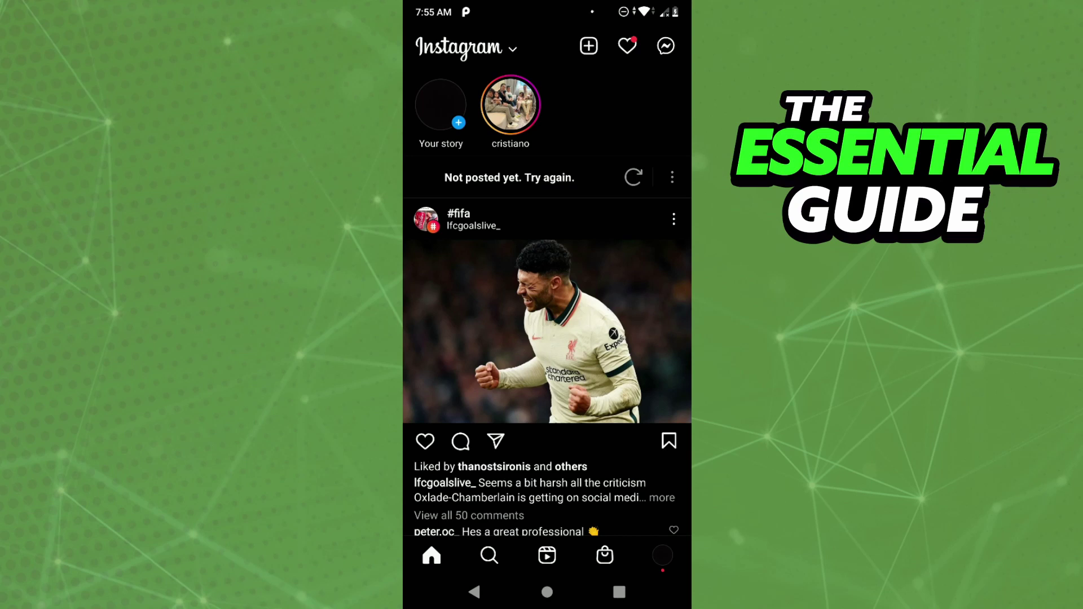
Open Notifications from the heart icon on the home feed to view activity updates
click(627, 45)
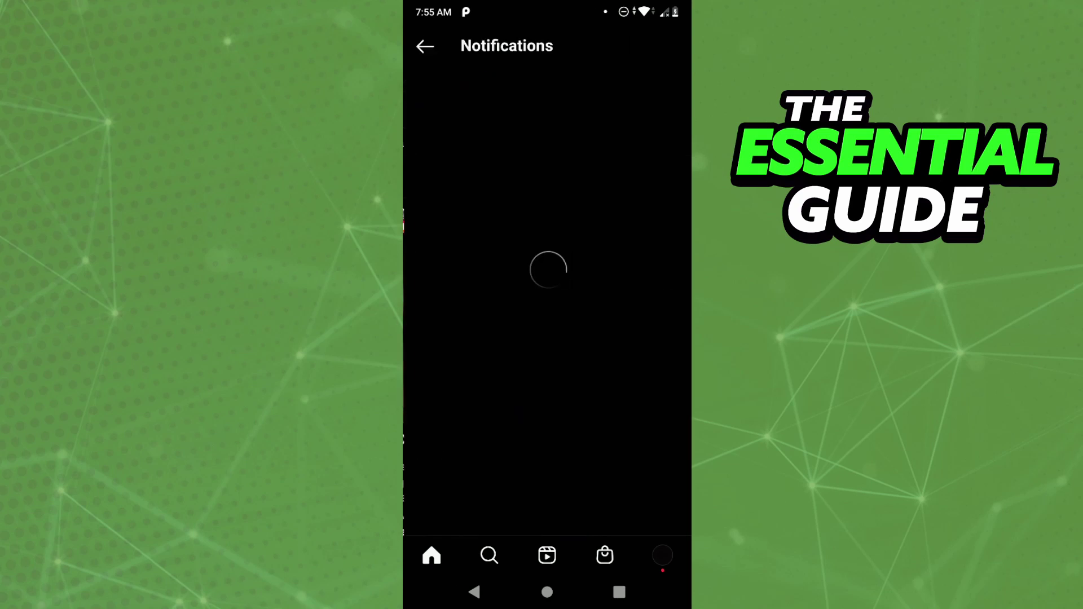